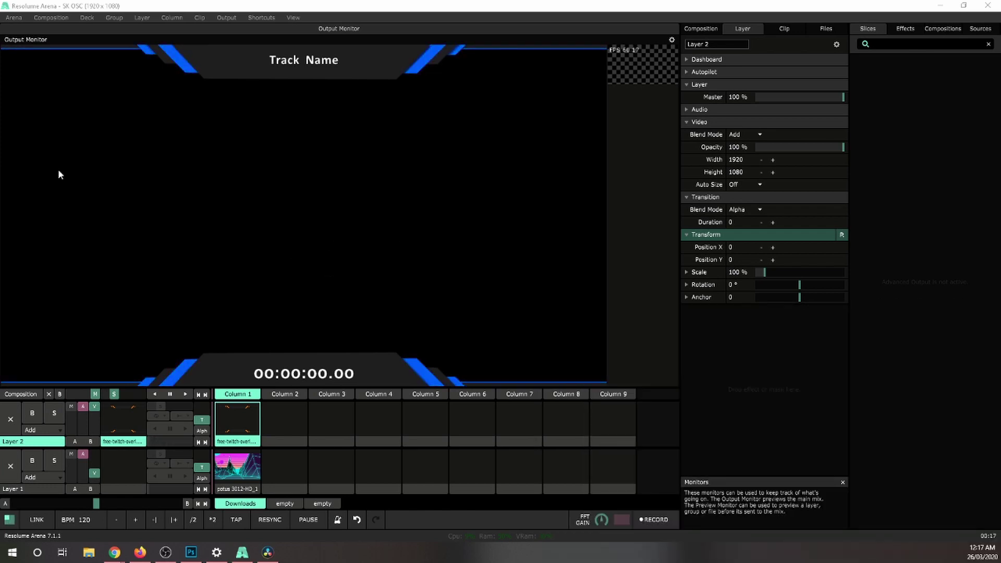
# Play the Layer 1 background video and Layer 2 overlay clip, then expand the Track Name effect.
pyautogui.click(256, 471)
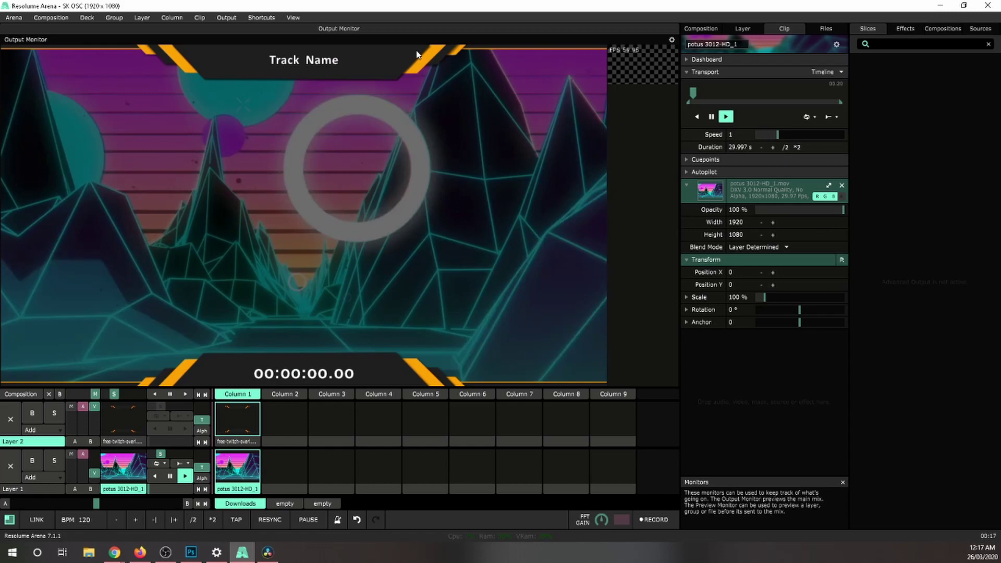
pyautogui.click(290, 415)
pyautogui.click(244, 419)
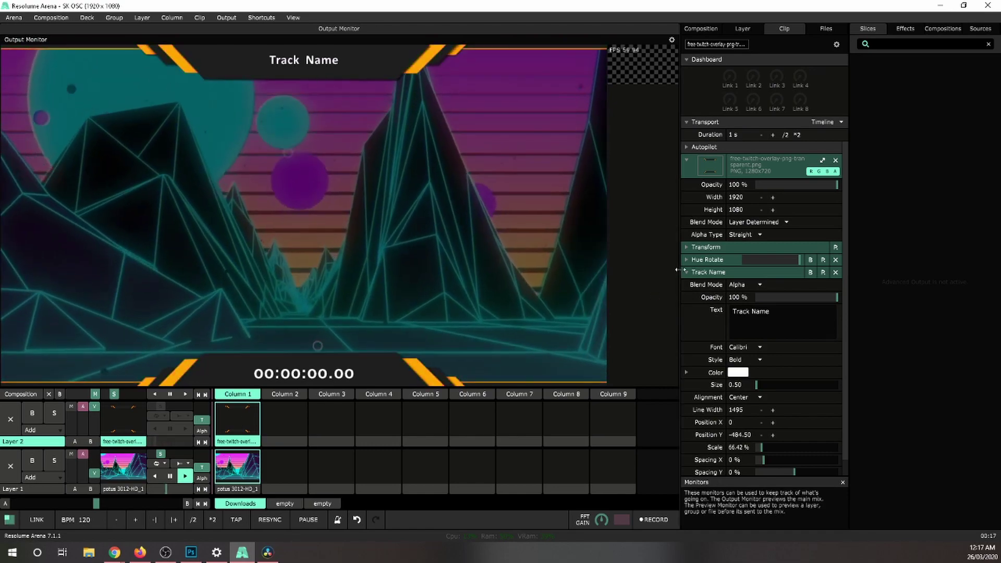
pyautogui.click(708, 273)
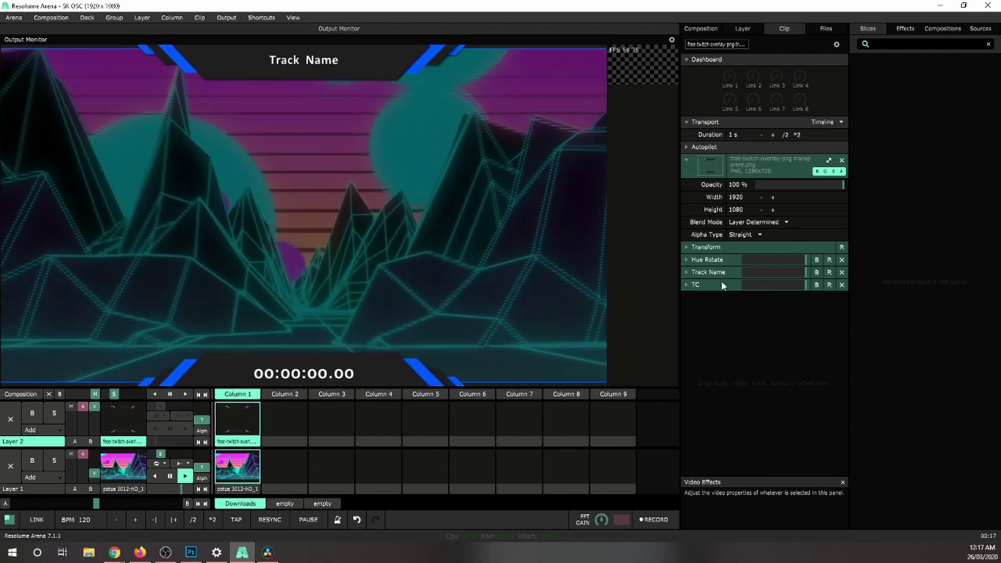
pyautogui.click(691, 272)
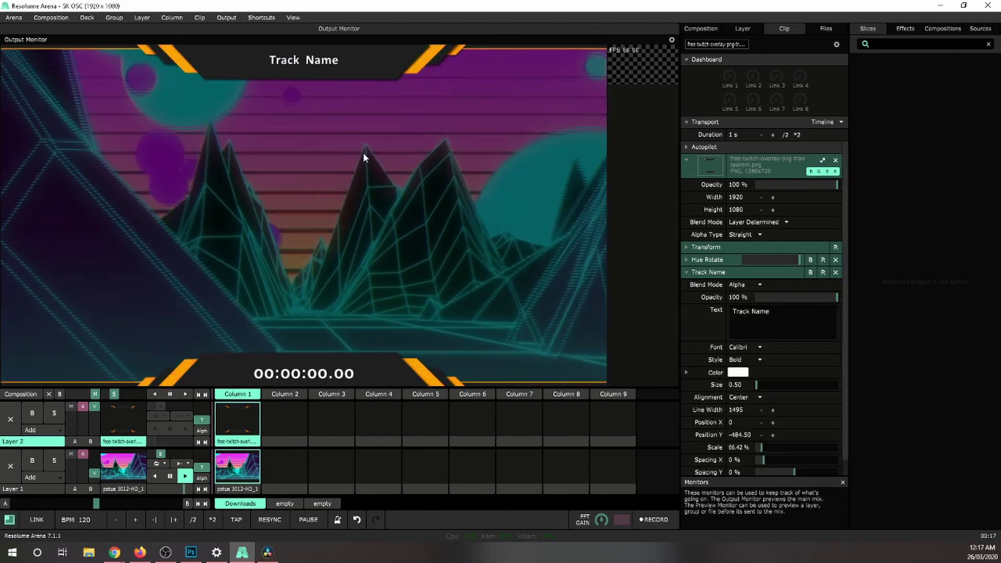
pyautogui.scroll(-1, 749, 249)
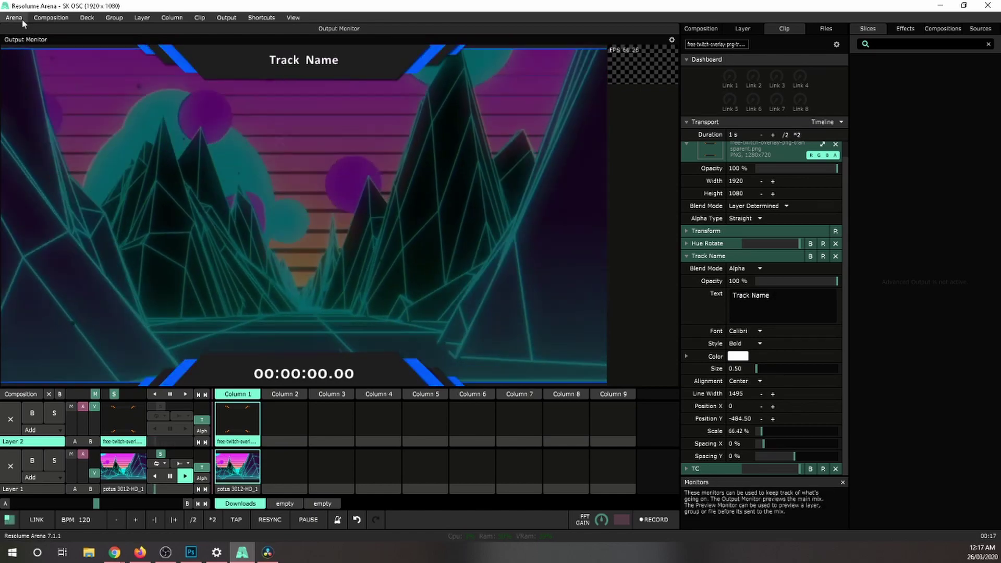
# Review Arena's OSC preferences, confirming OSC Input on port 7000, then close them.
pyautogui.click(13, 18)
pyautogui.click(28, 32)
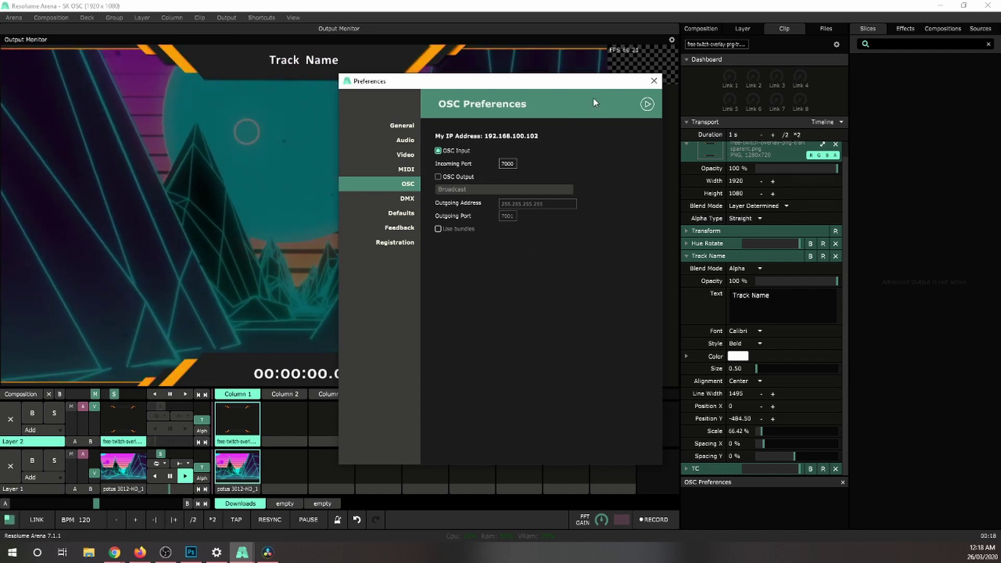
pyautogui.click(655, 82)
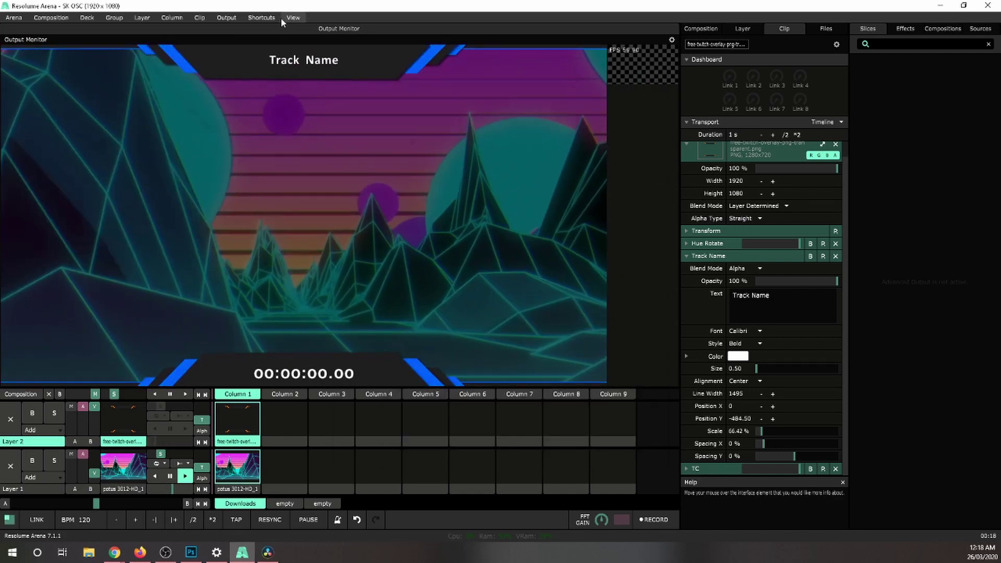
pyautogui.click(263, 18)
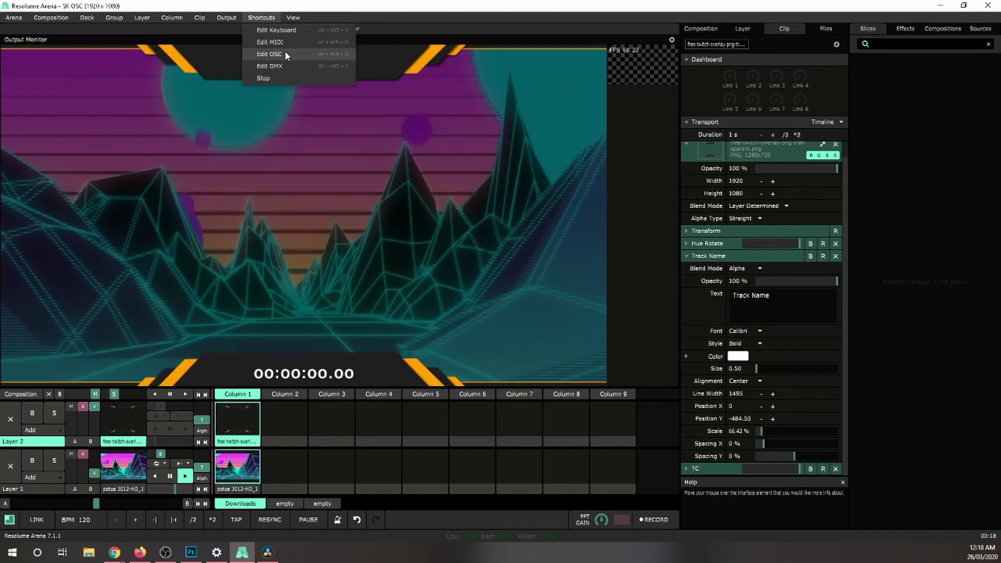
# Select the Track Name Text field's OSC input address in Edit OSC mode, then exit Edit OSC.
pyautogui.click(284, 53)
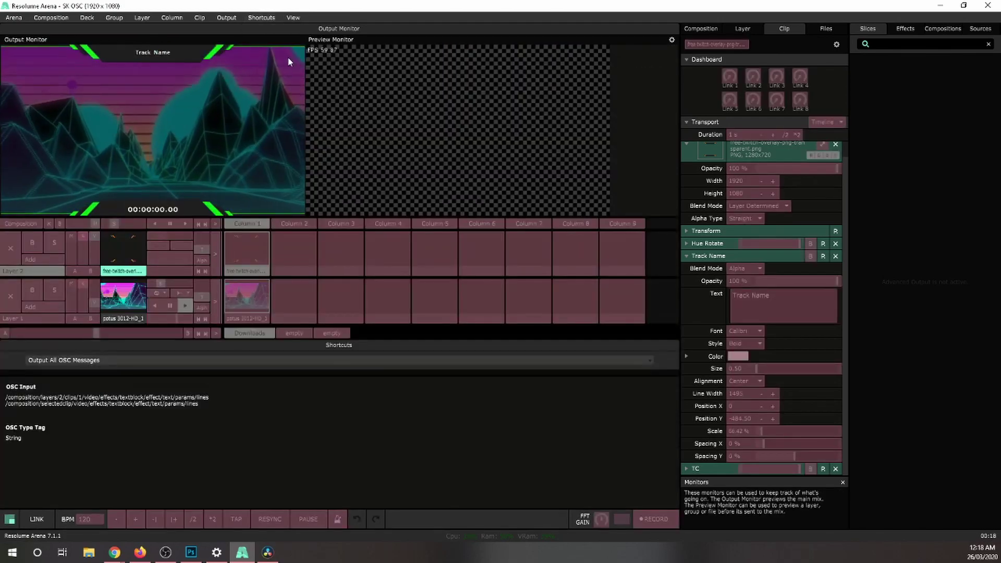
pyautogui.click(769, 301)
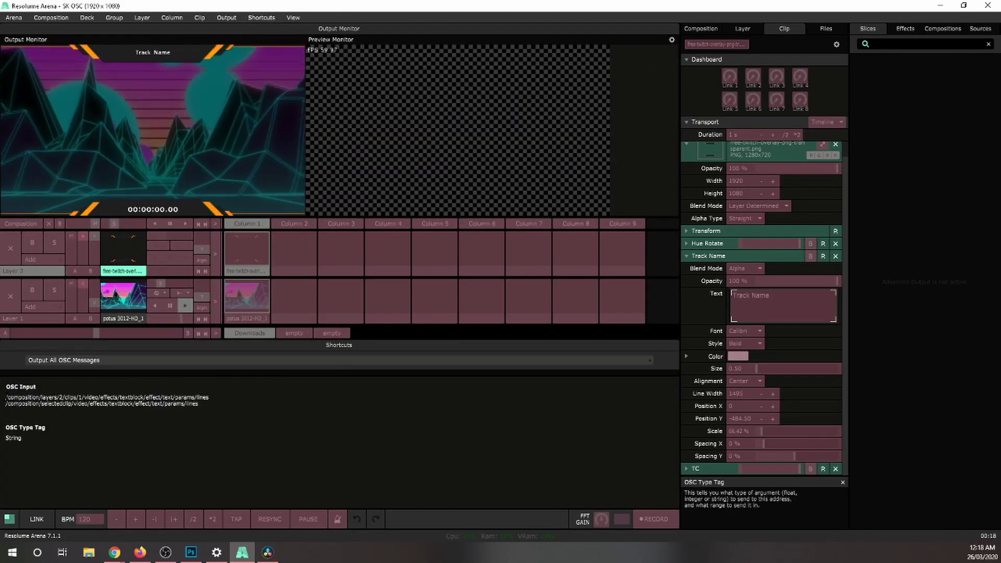
pyautogui.moveTo(209, 397); pyautogui.dragTo(6, 398)
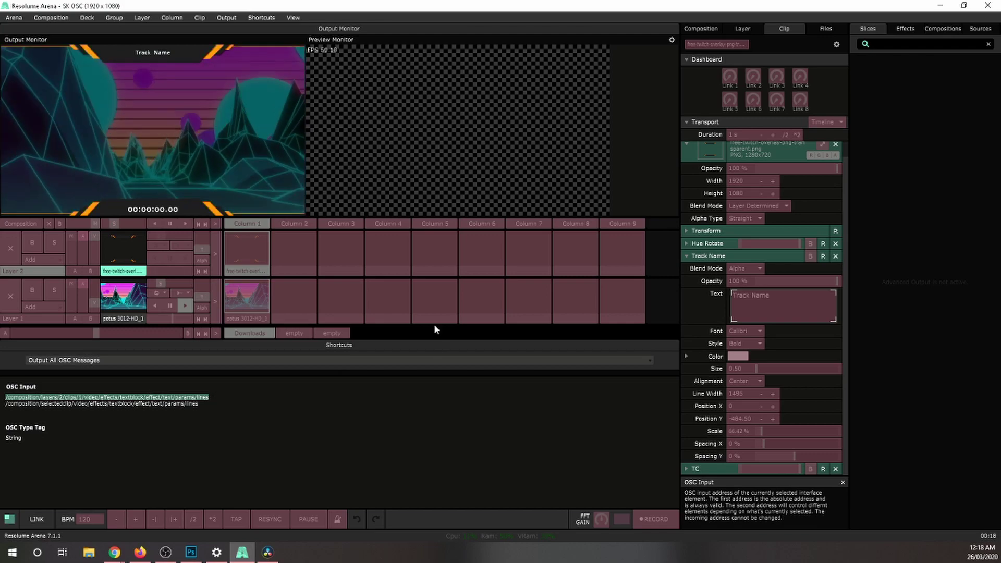
pyautogui.click(263, 18)
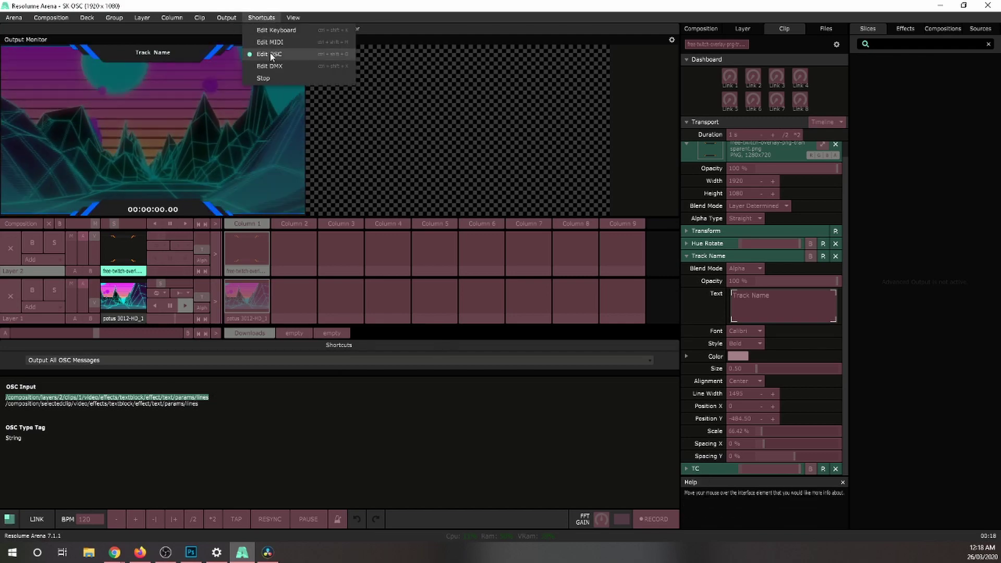
pyautogui.click(271, 52)
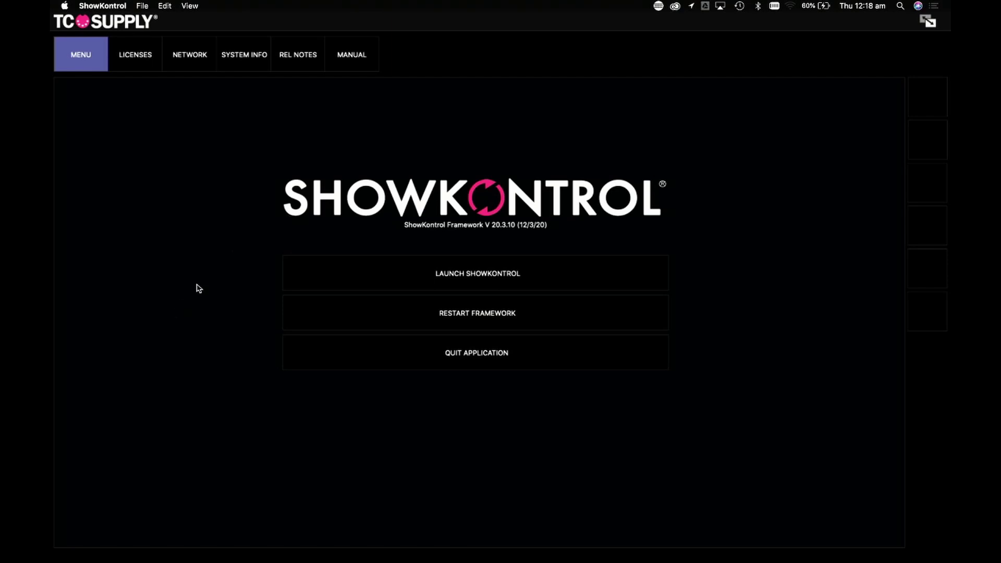
# Launch ShowKontrol's Live view and set the OSC Output target to 192.168.100.102, port 7000.
pyautogui.click(361, 281)
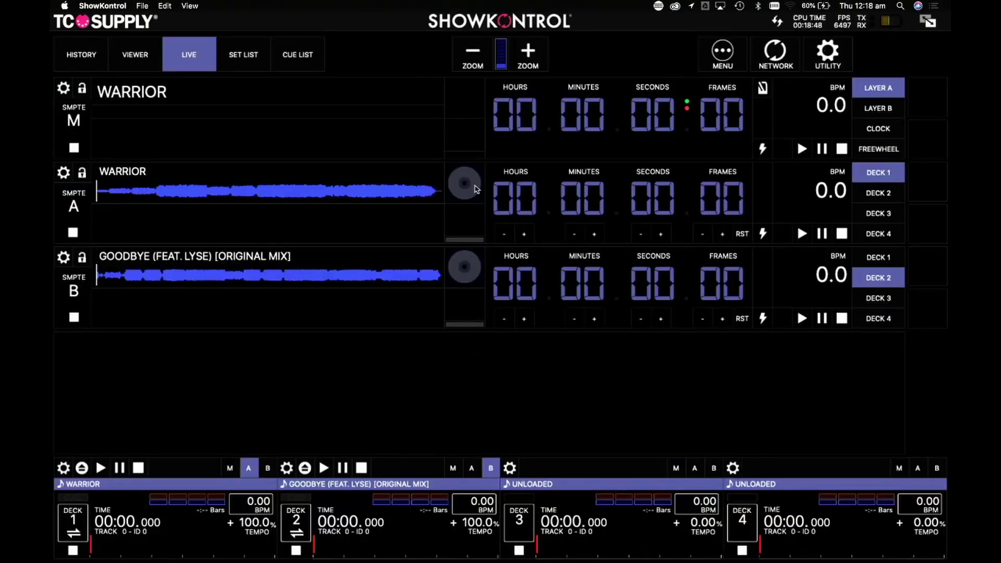
pyautogui.click(777, 55)
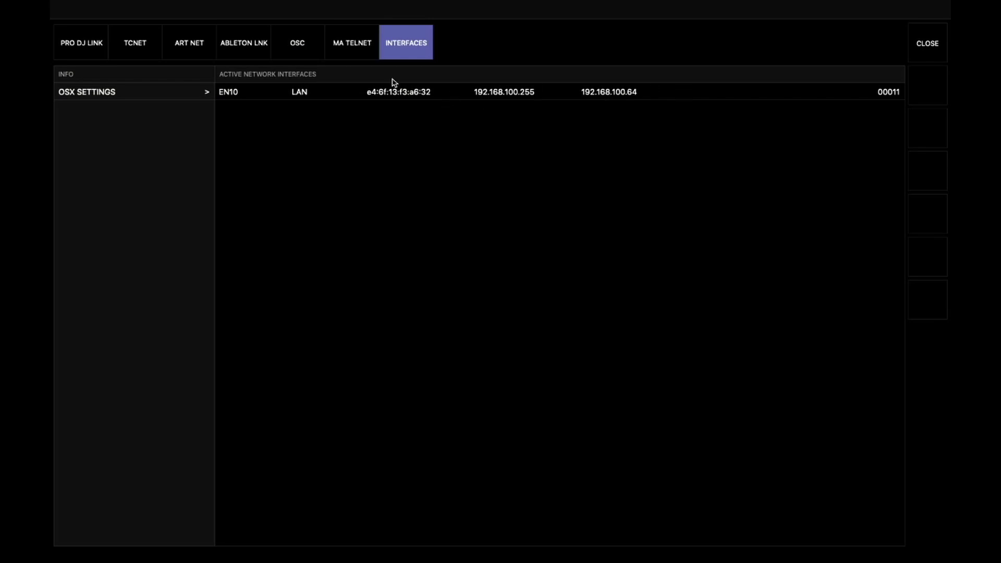
pyautogui.click(299, 45)
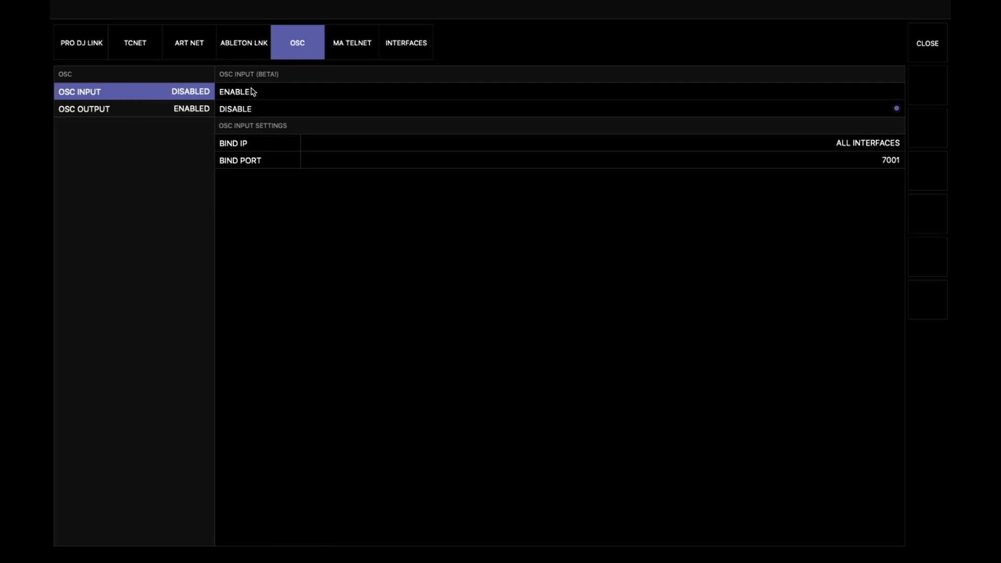
pyautogui.click(128, 113)
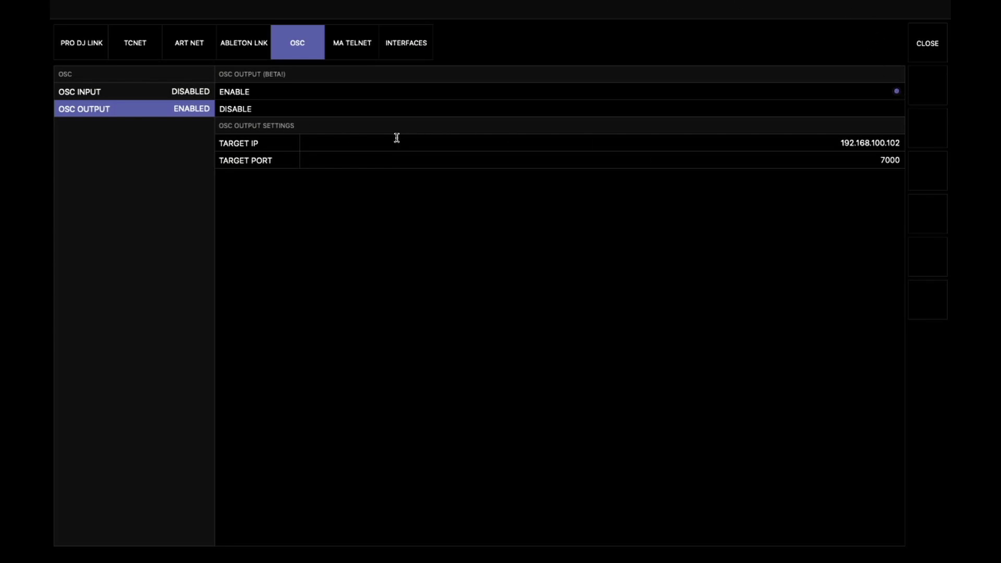
pyautogui.moveTo(835, 141)
pyautogui.mouseDown()
pyautogui.moveTo(883, 144)
pyautogui.moveTo(894, 155)
pyautogui.mouseUp()
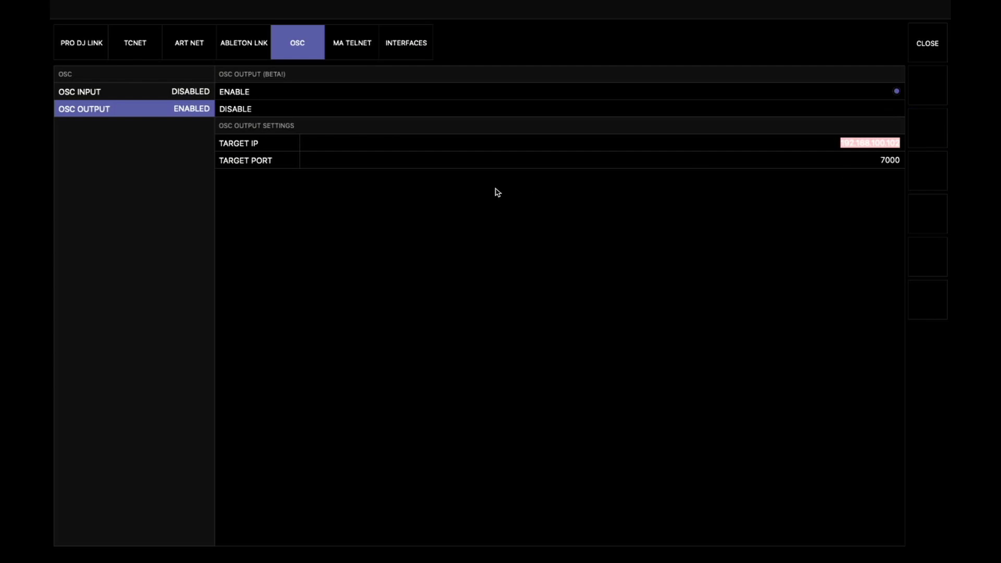
pyautogui.click(869, 160)
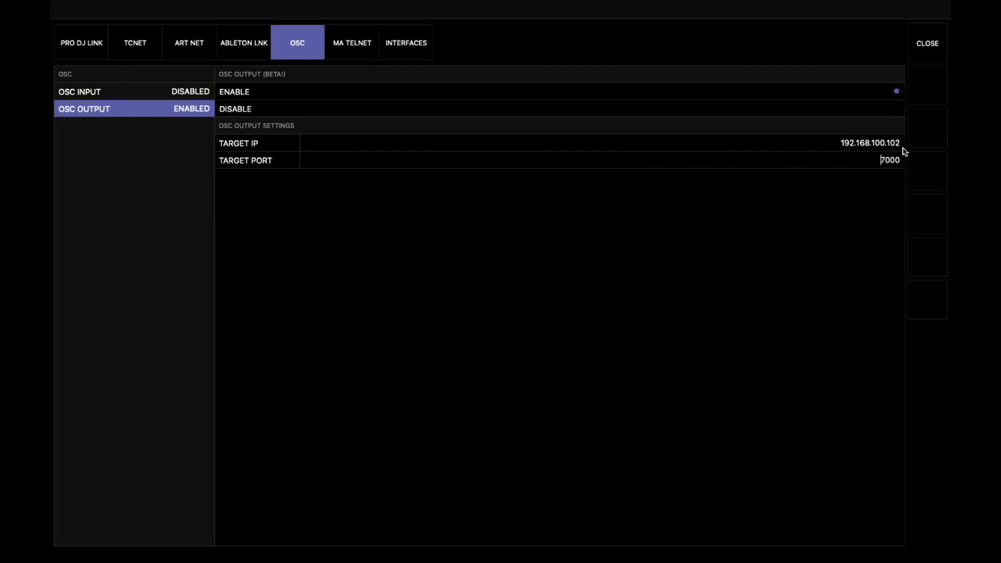
# Close network settings and open Layer M Preferences from the SMPTE M gear icon.
pyautogui.click(938, 50)
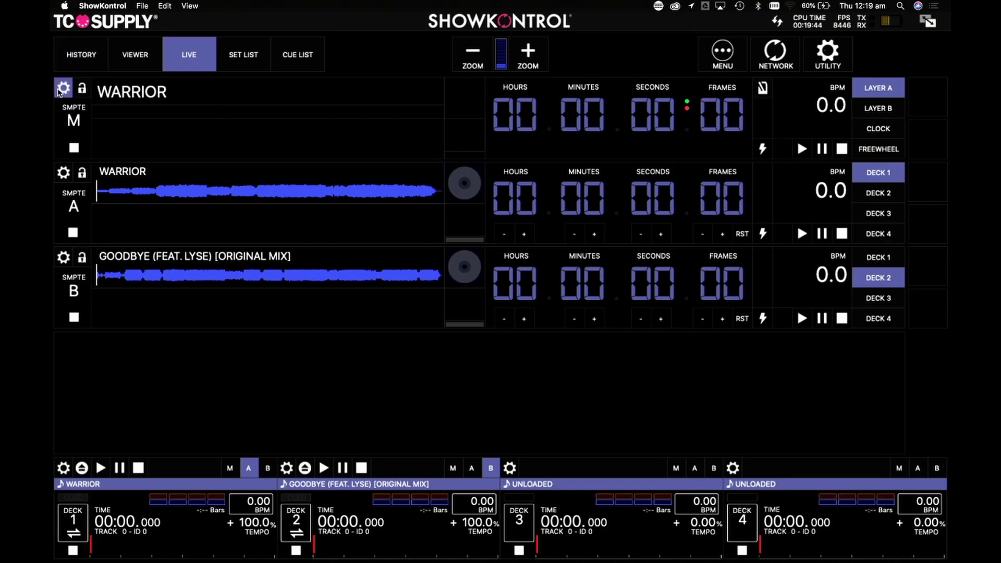
pyautogui.click(62, 88)
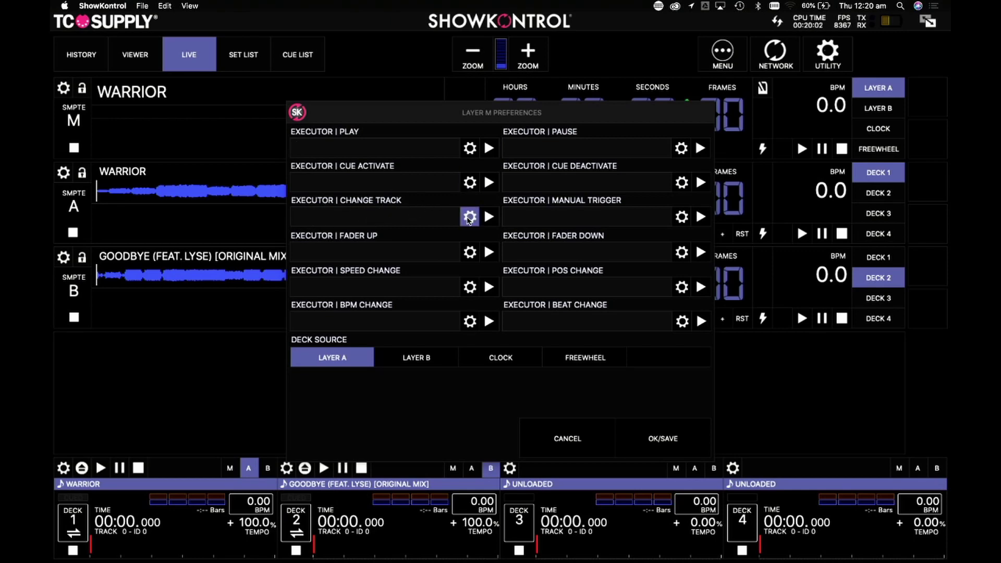
# Add an OSC OUT command to layer M's Change Track event with the pasted Resolume address.
pyautogui.click(469, 218)
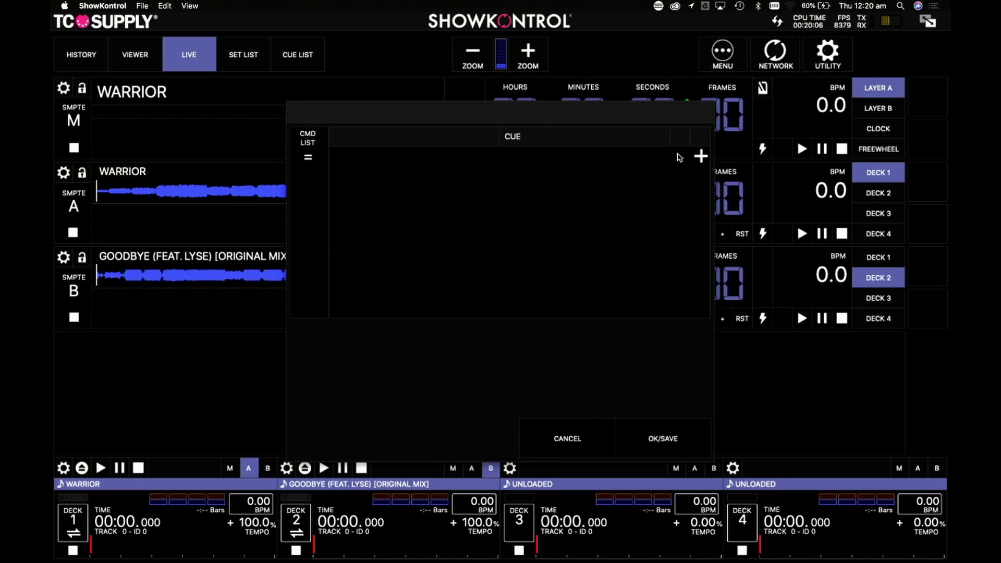
pyautogui.click(700, 156)
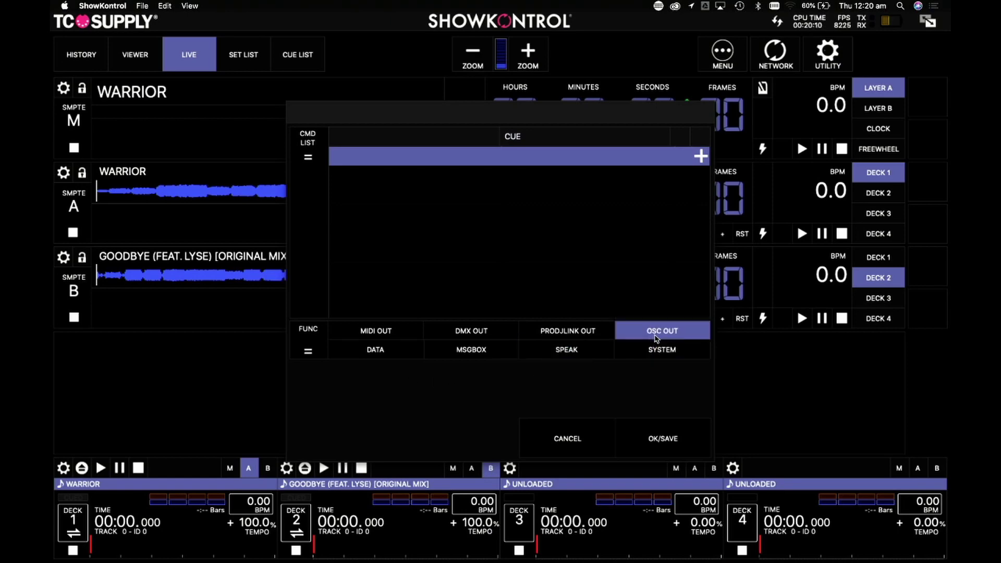
pyautogui.click(656, 338)
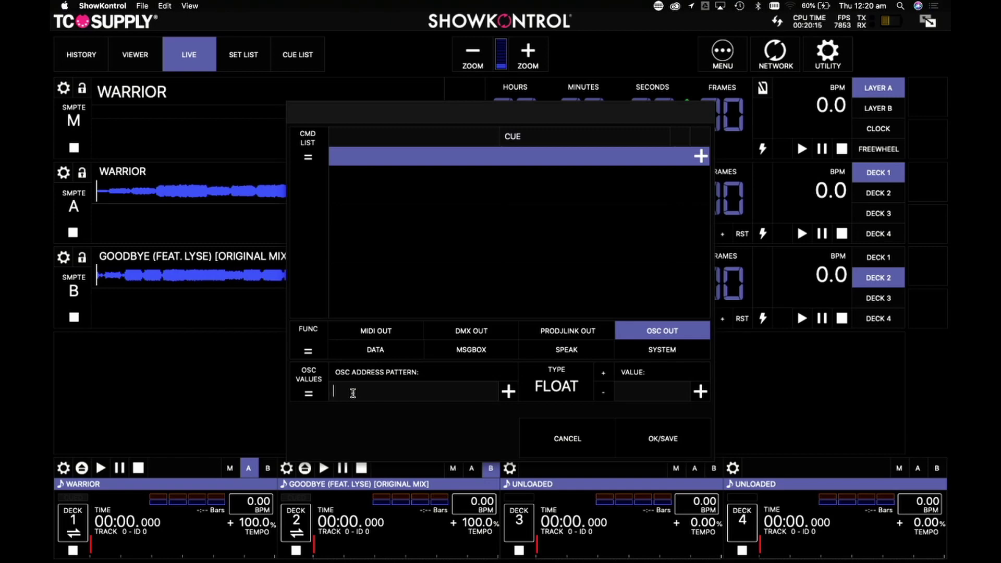
pyautogui.press('super+v')
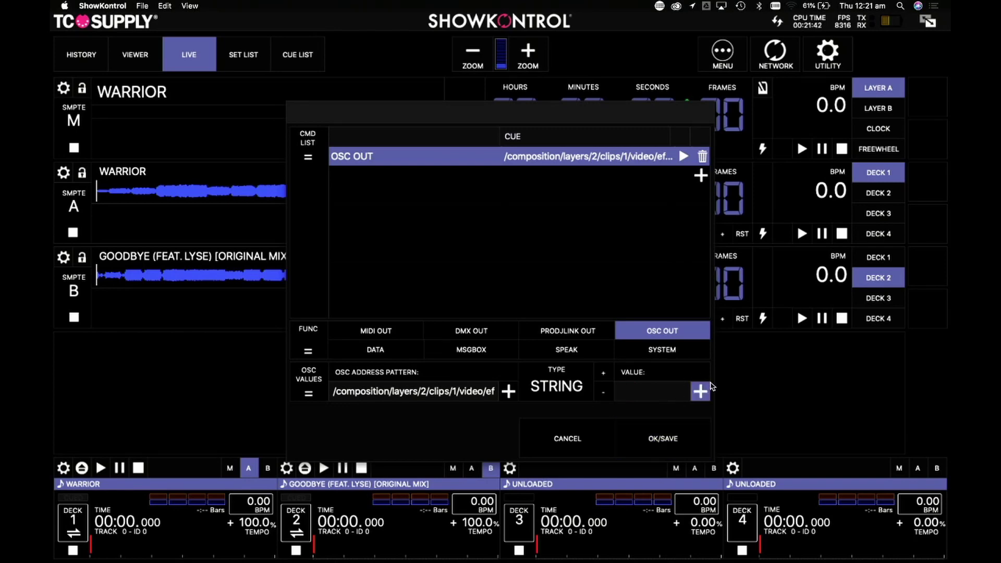
# Insert the TRACK TITLE variable so the OSC value field reads %TITLE%.
pyautogui.click(701, 392)
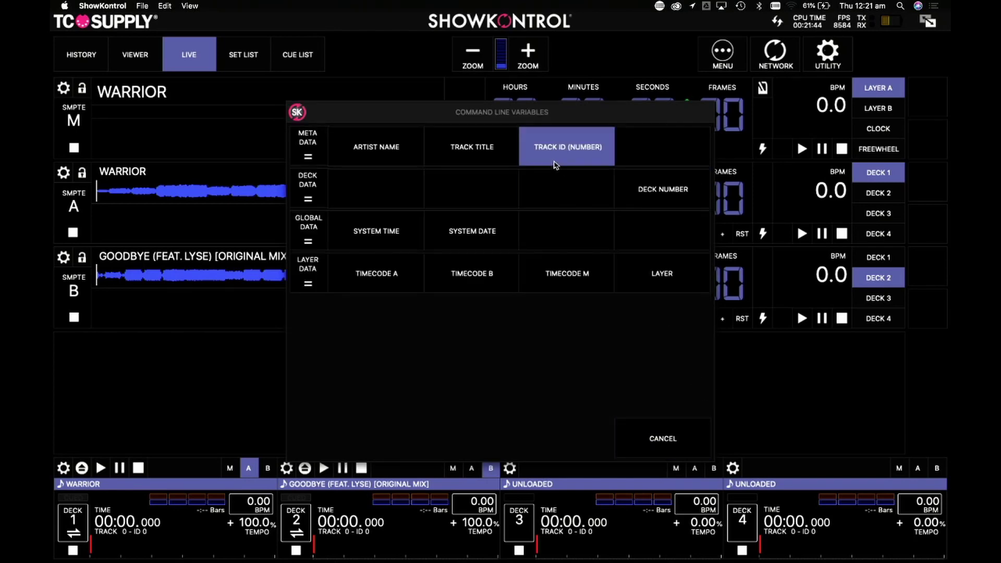
pyautogui.click(471, 149)
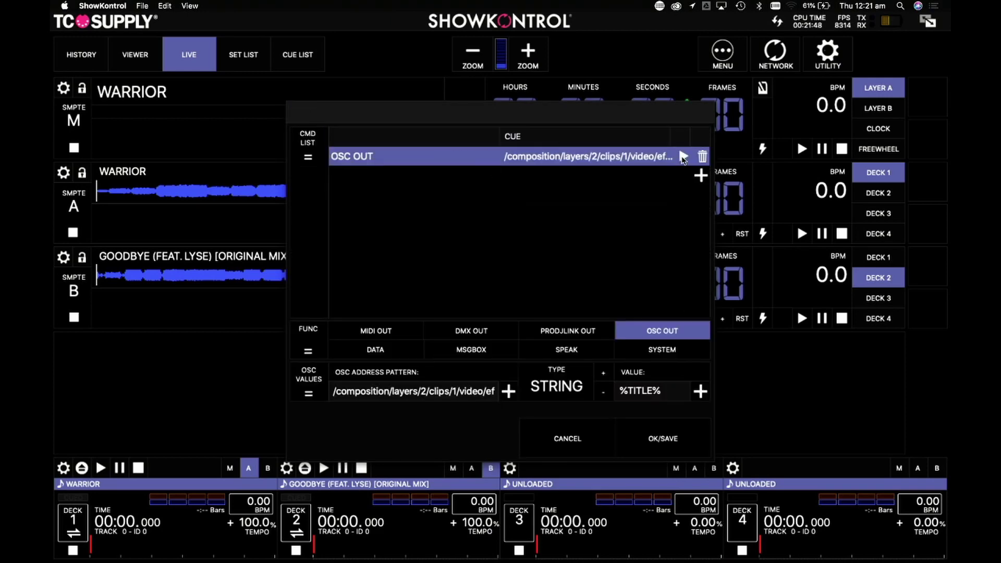
pyautogui.press('BackSpace')
pyautogui.press('BackSpace')
pyautogui.press('BackSpace')
pyautogui.click(700, 392)
pyautogui.click(491, 163)
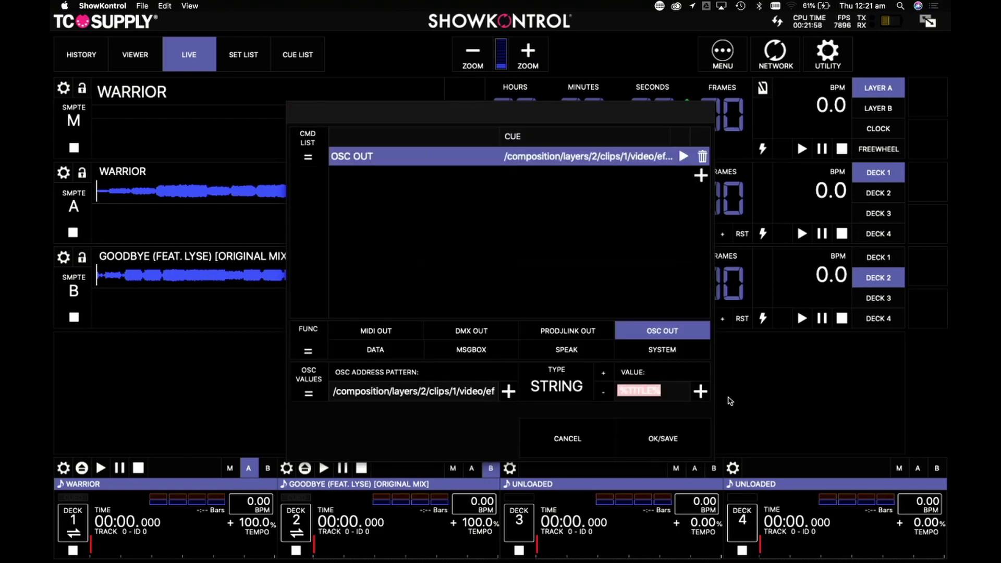
pyautogui.doubleClick(640, 389)
pyautogui.press('BackSpace')
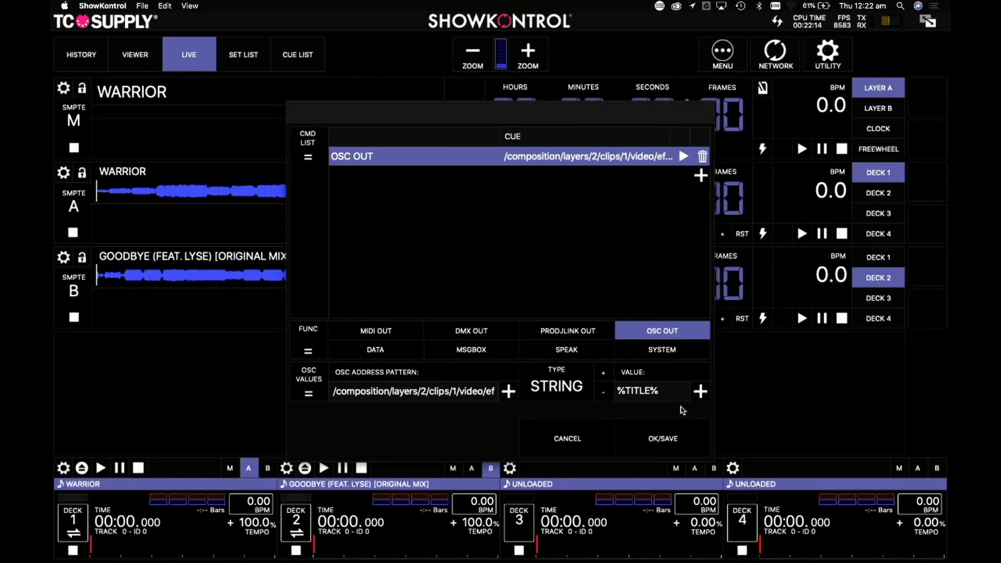
# Save the OSC OUT command, confirm it under Change Track, and save Layer M Preferences.
pyautogui.click(672, 436)
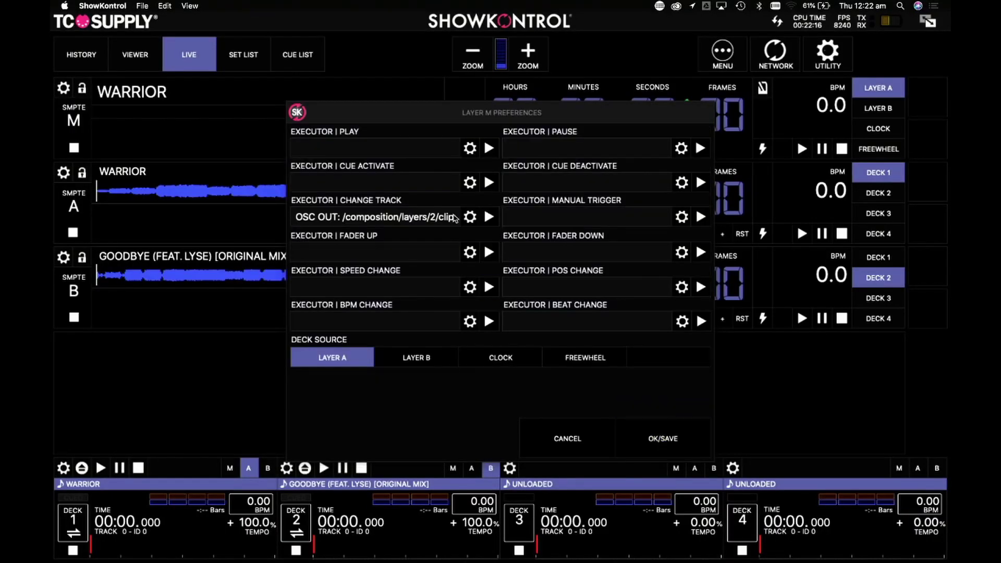
pyautogui.click(472, 218)
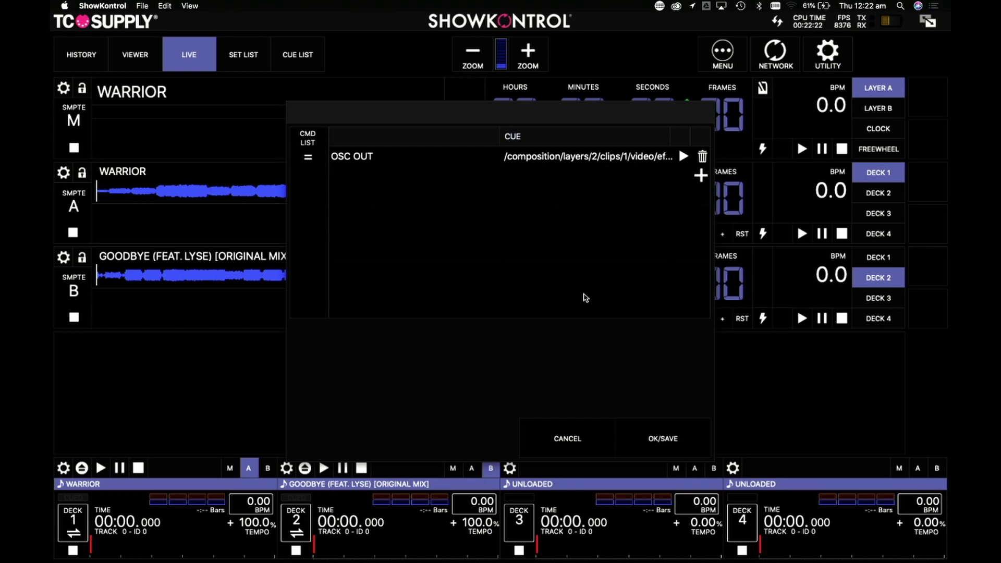
pyautogui.click(663, 438)
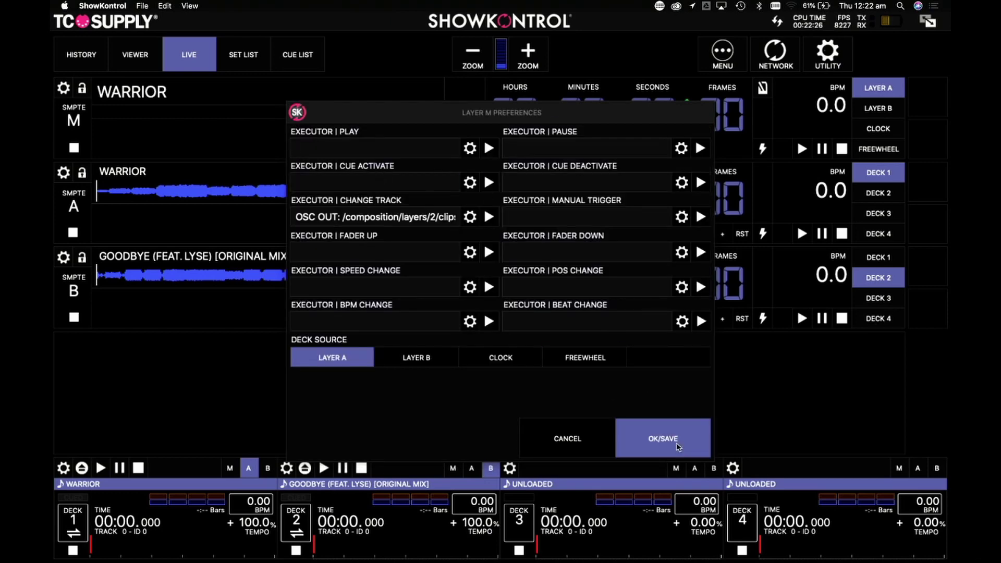
pyautogui.click(671, 441)
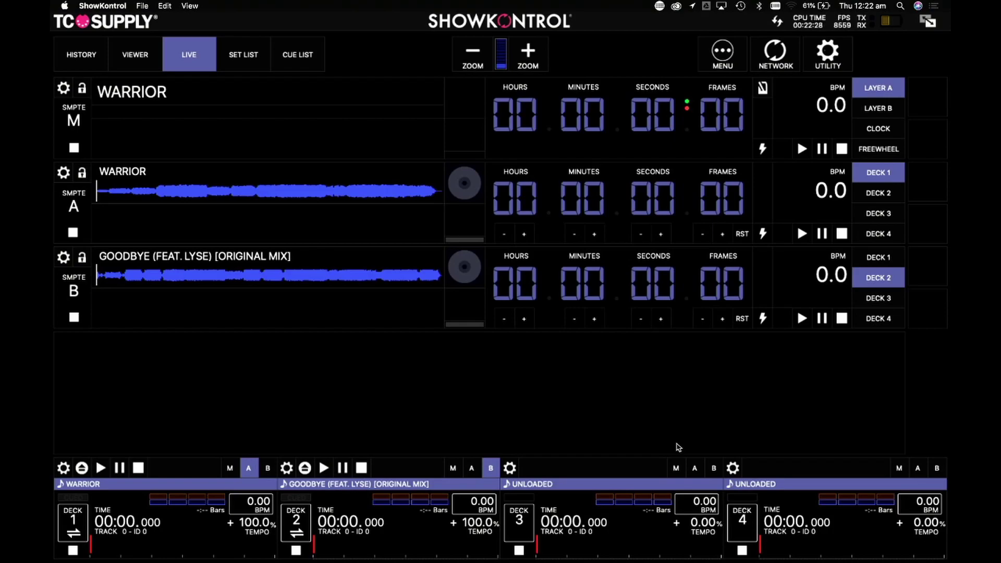